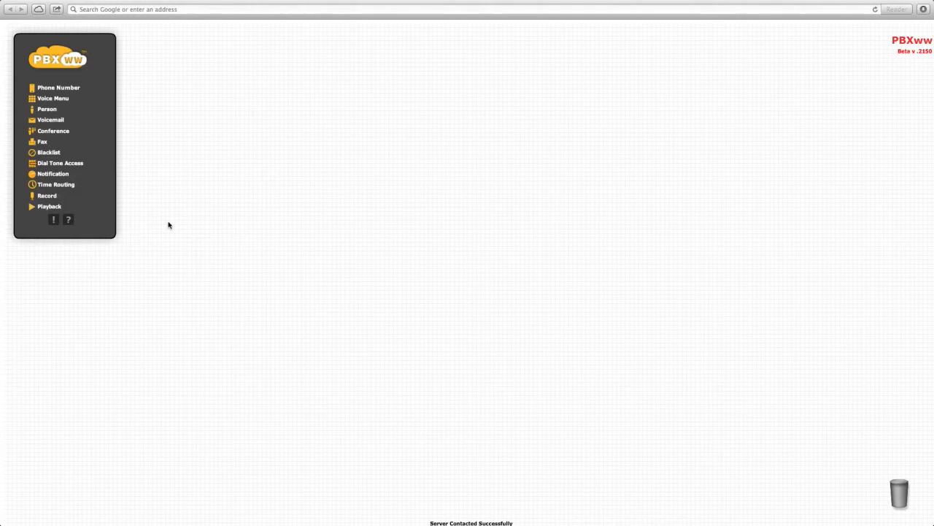
Step: Add a Phone Number component to the canvas and assign it the first number in the available list
drag(57, 89, 242, 242)
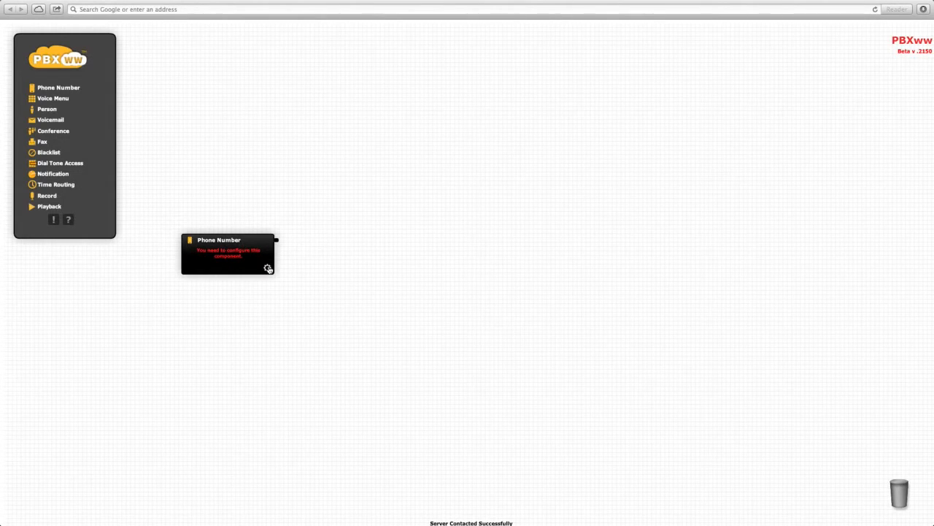
click(268, 268)
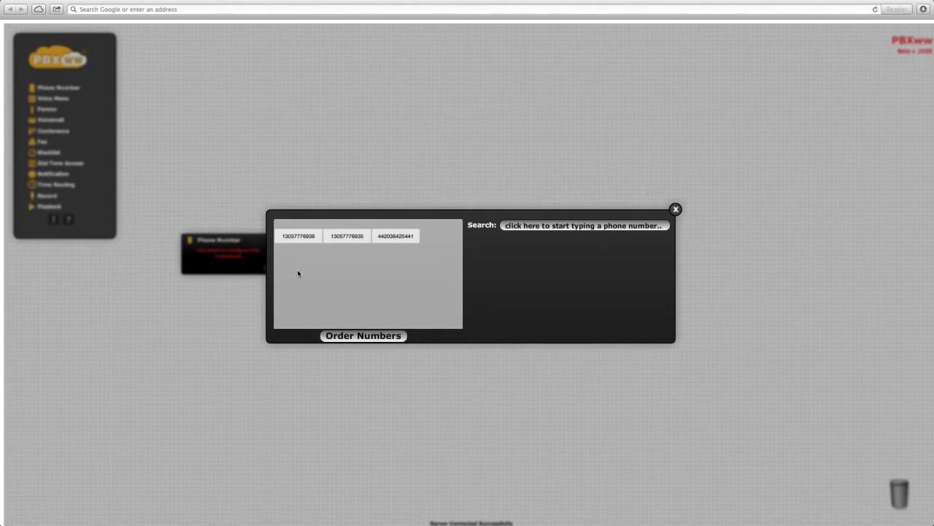
click(299, 235)
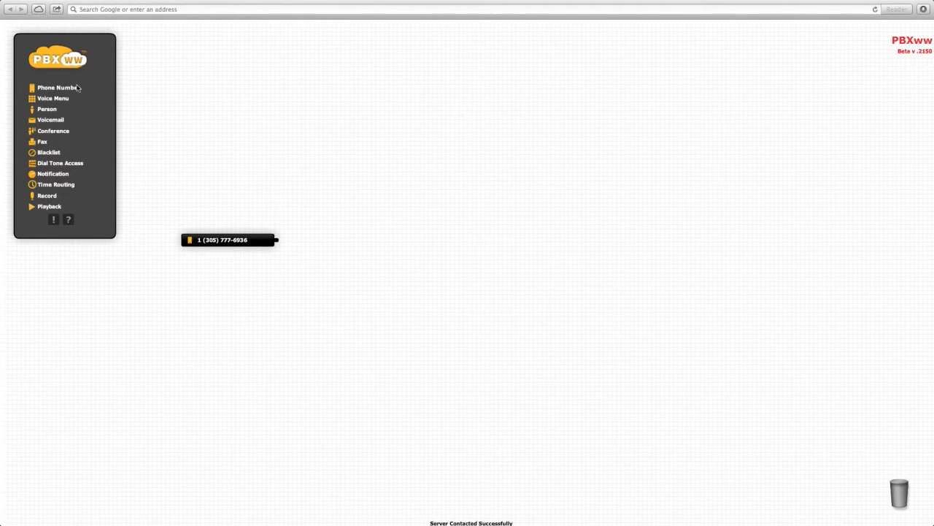
Step: Add a Person component beside the phone number component and enter the person's name
drag(40, 112, 410, 245)
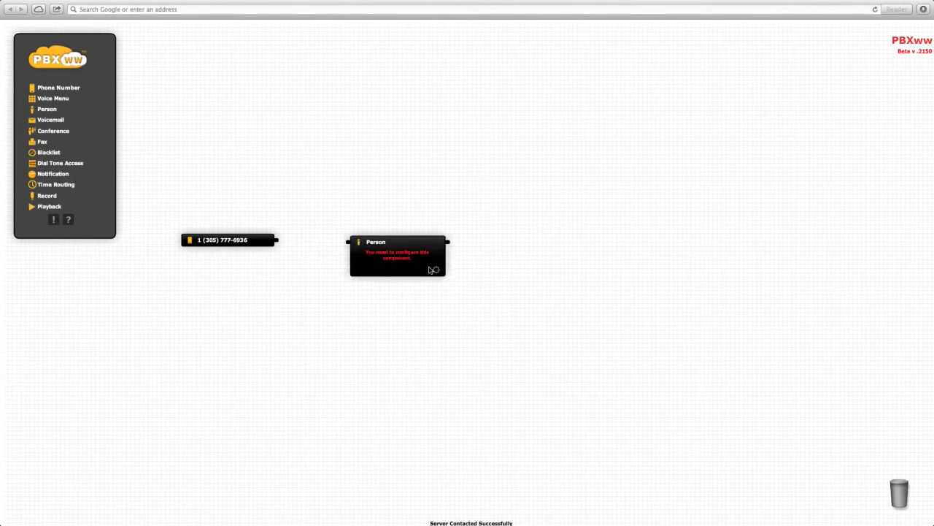
text(Bob)
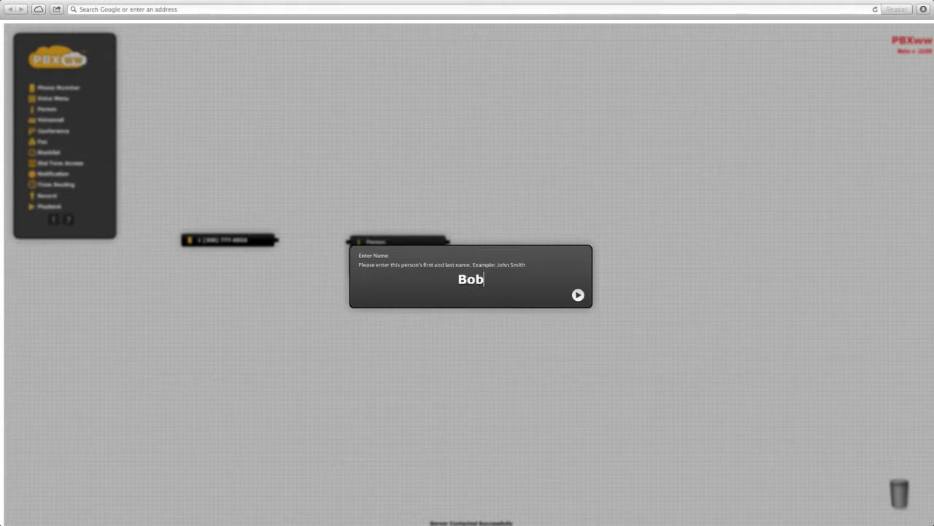
key(Return)
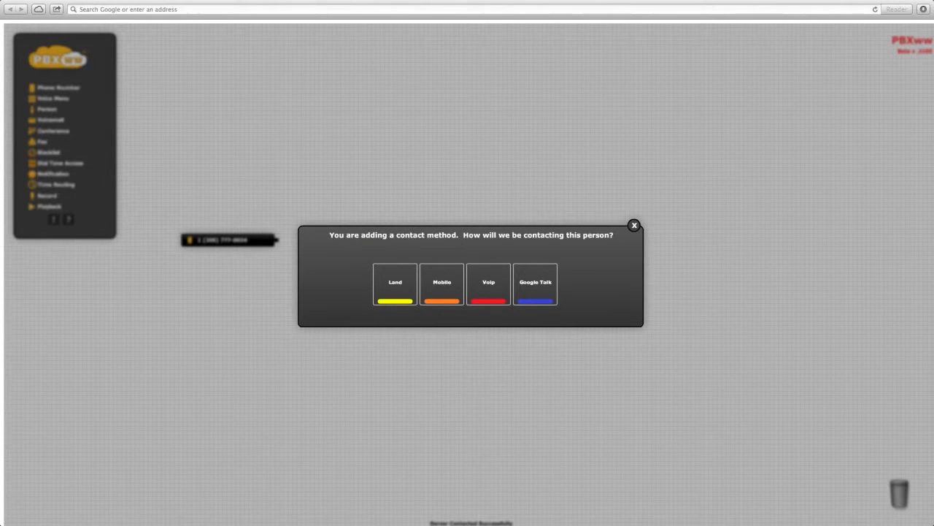
Step: Give the person a mobile contact method by entering their phone number and naming the method Mobile
click(450, 281)
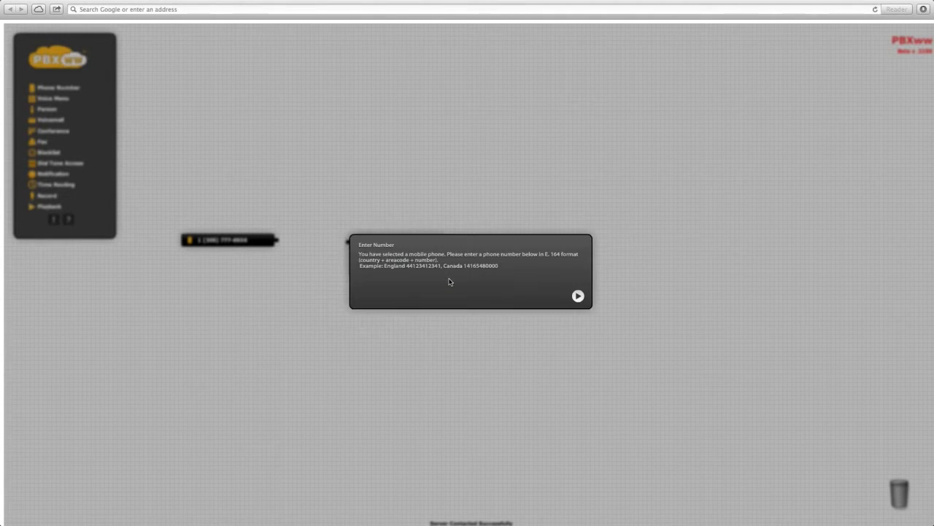
text(1 (416) 123-456)
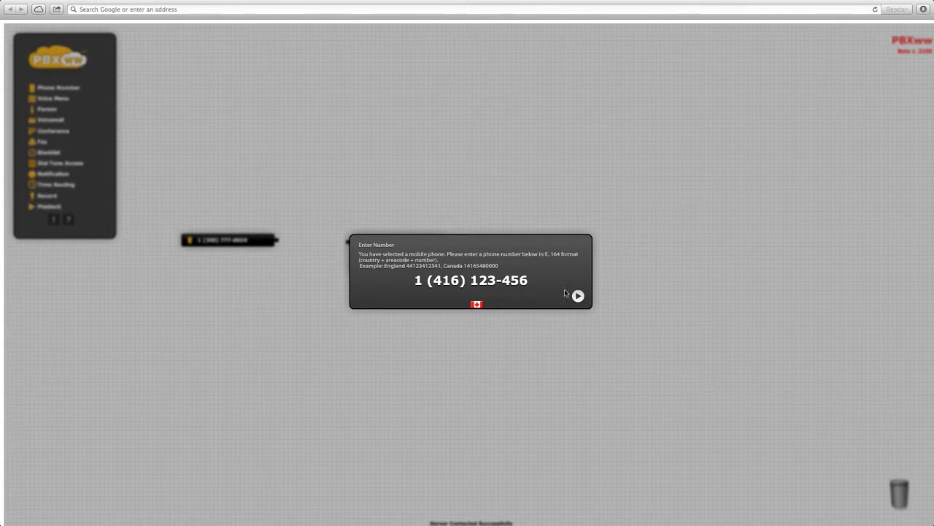
click(579, 296)
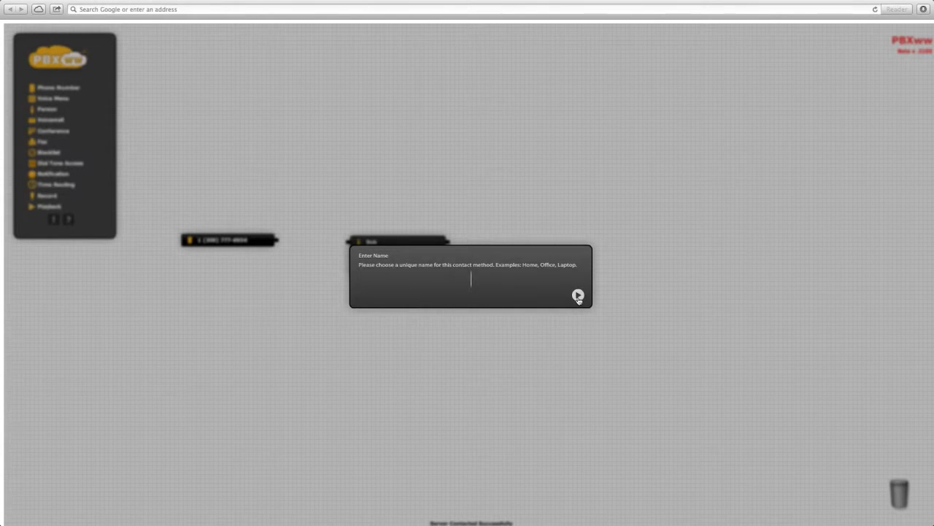
text(Mobile)
key(Return)
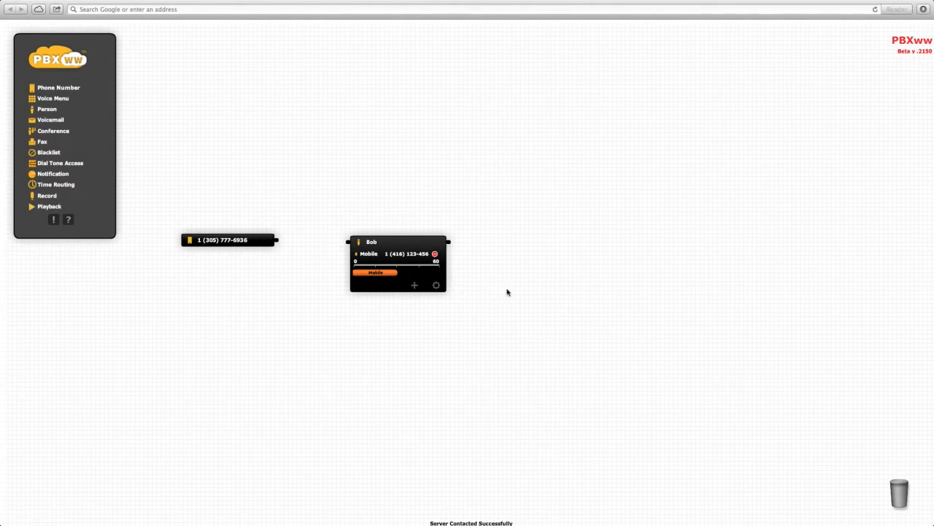
Step: Connect the phone number component's output to the person, and reposition both components farther left and lower on the canvas
drag(279, 243, 347, 246)
click(402, 244)
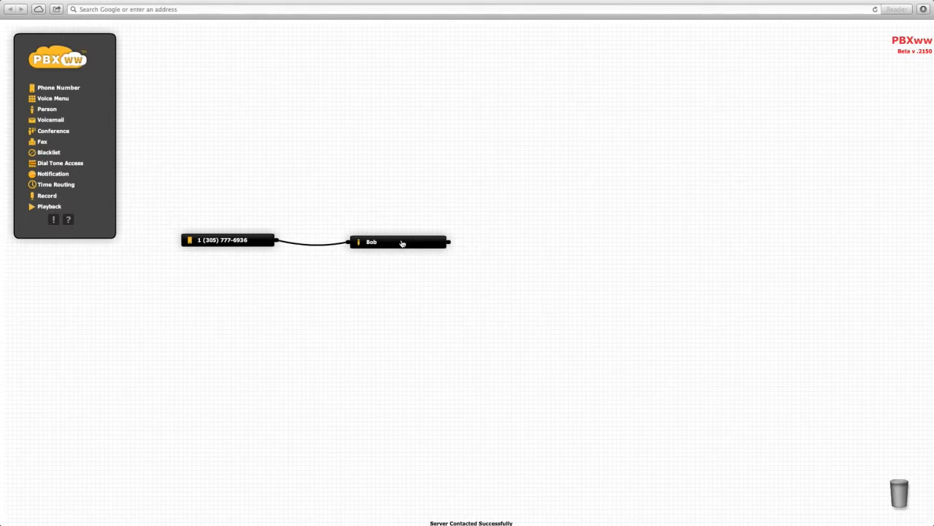
click(392, 245)
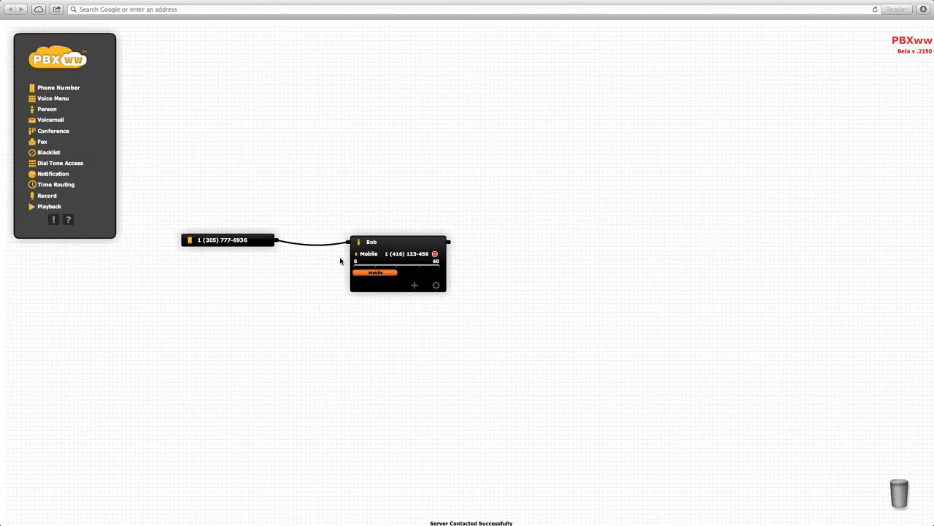
drag(242, 240, 127, 292)
drag(381, 259, 330, 301)
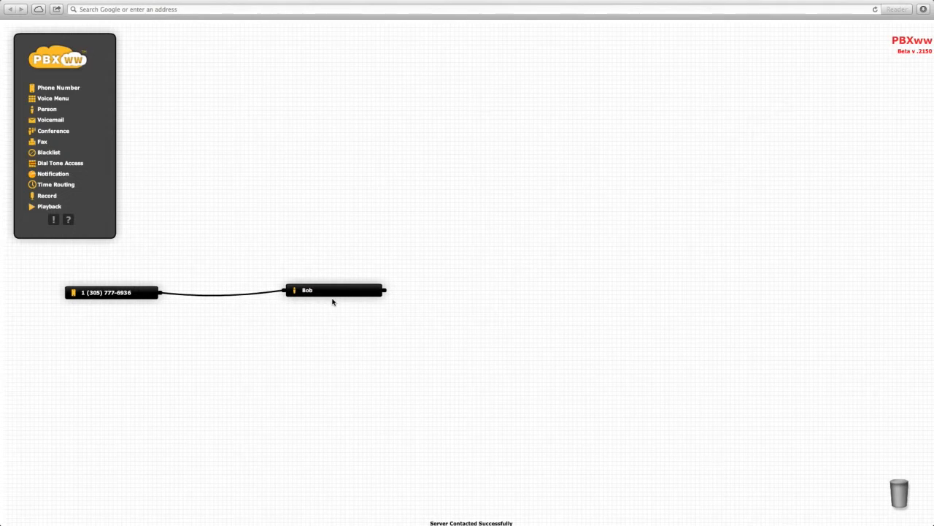
Step: Add a landline contact method to the person, entering its phone number and naming it Office
click(340, 293)
click(351, 334)
click(387, 299)
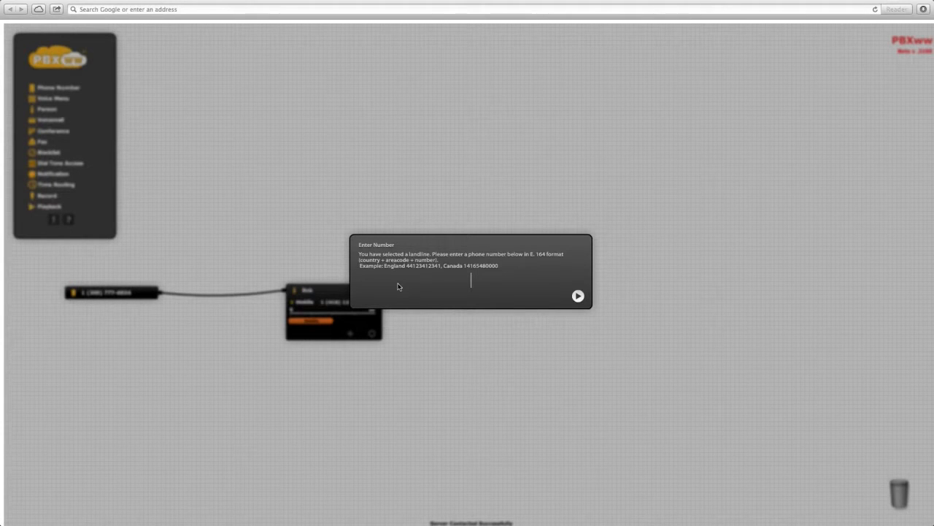
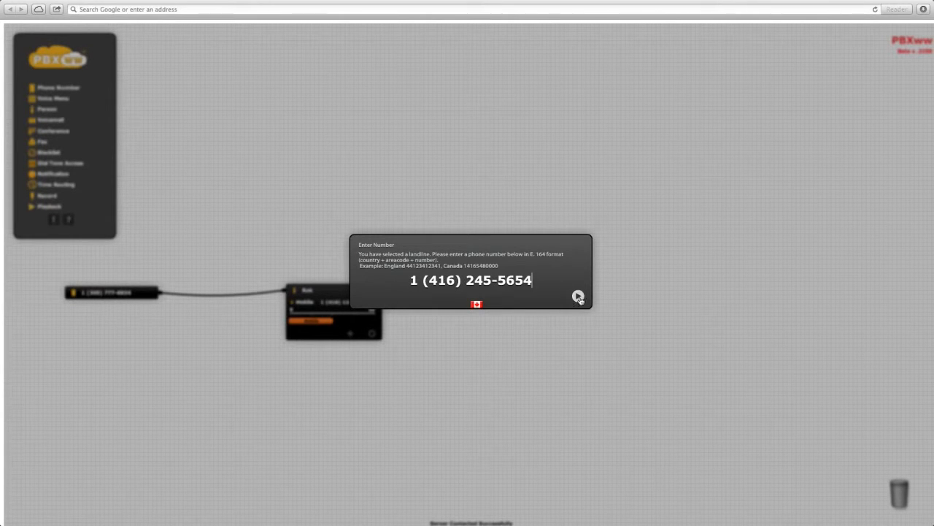
click(578, 296)
text(Office)
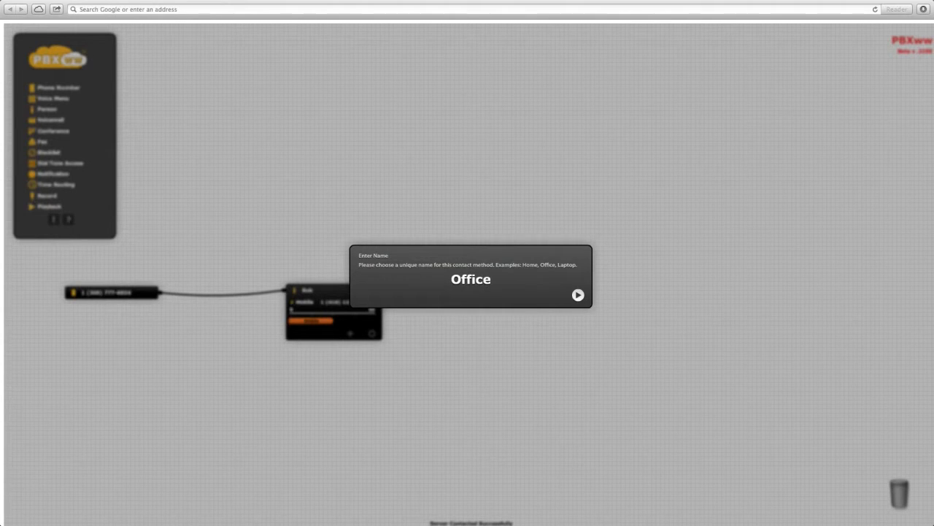
key(Return)
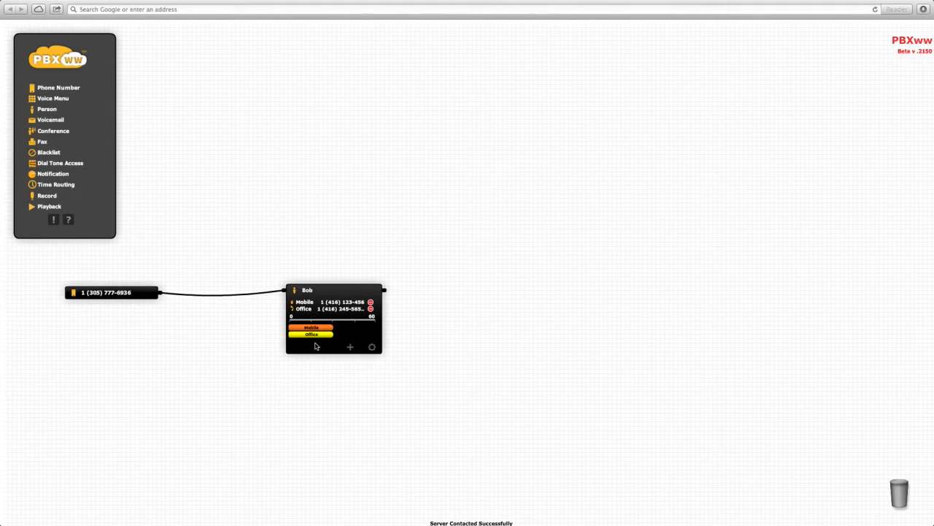
Step: Extend the Office ring bar to the 60 mark on the person's timeline, and collapse the person component
drag(312, 335, 289, 338)
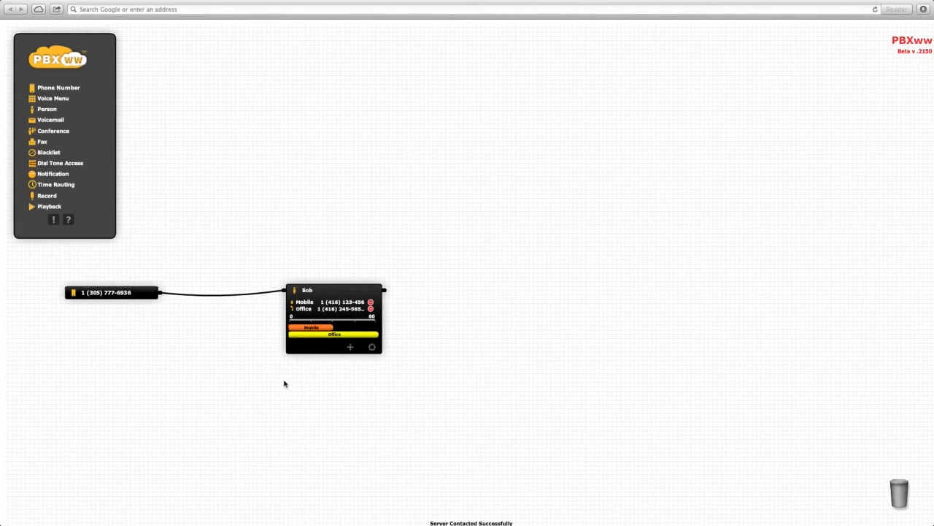
click(343, 291)
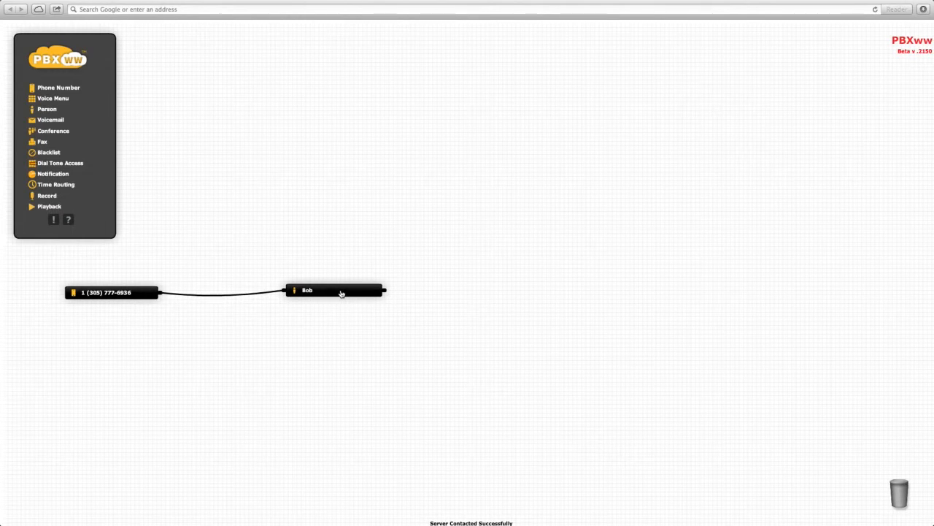
Step: Add a Voicemail component beyond the person on the canvas and enter the e-mail address that receives its messages
drag(49, 122, 609, 291)
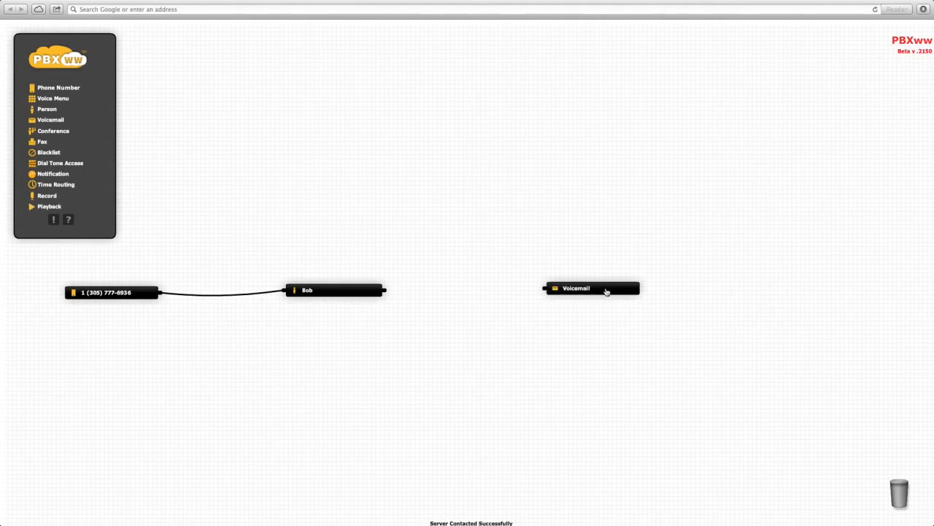
click(631, 315)
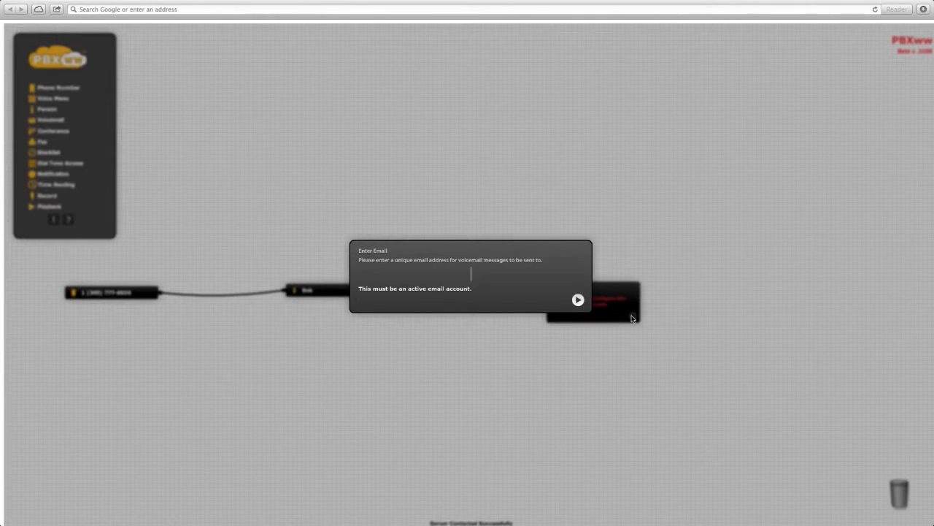
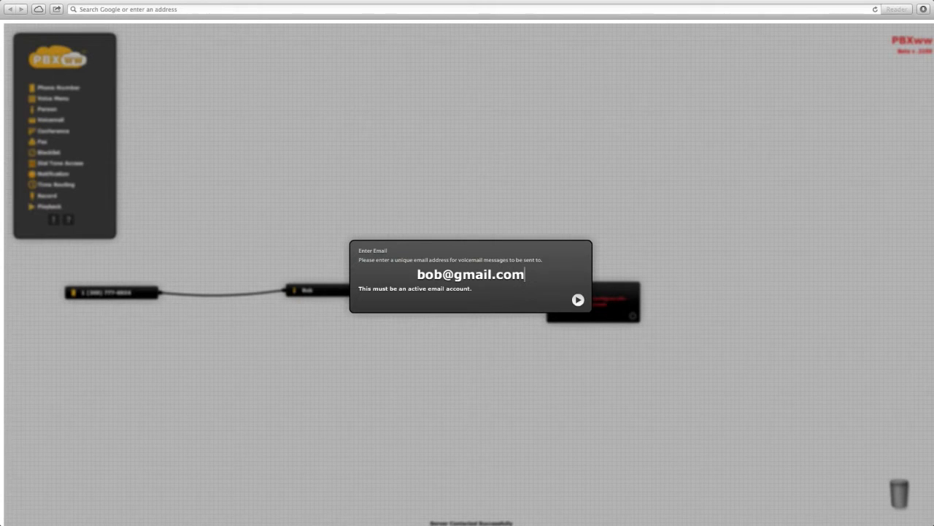
key(Return)
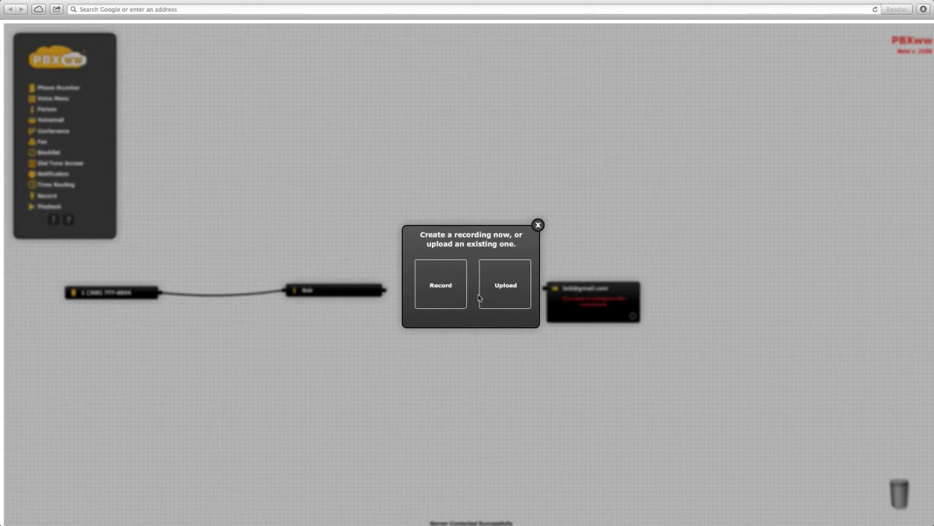
Step: Record a new voicemail message, allowing Flash Player to access the camera and microphone
click(451, 291)
click(469, 296)
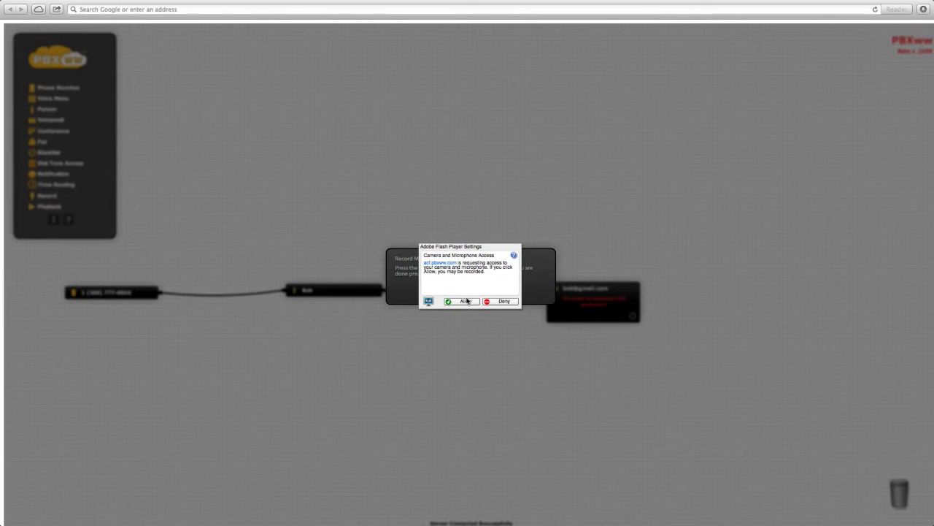
click(464, 302)
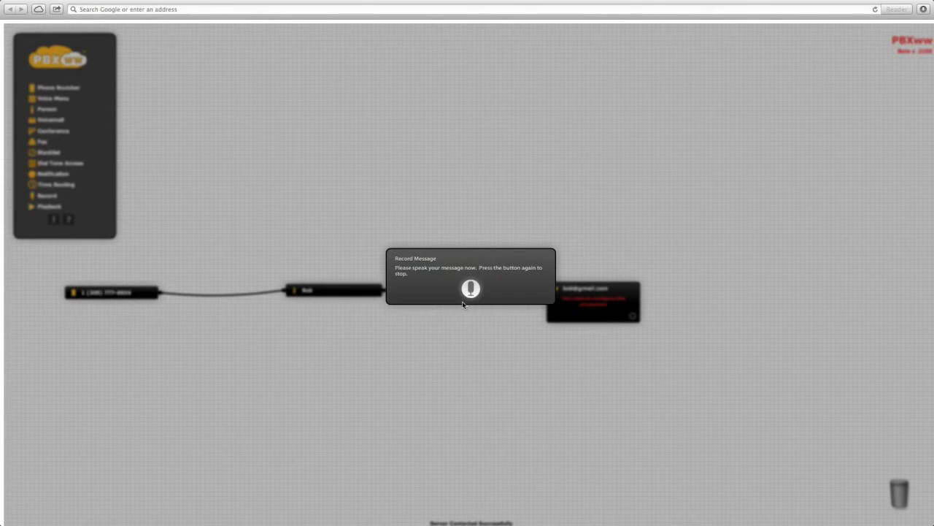
click(471, 290)
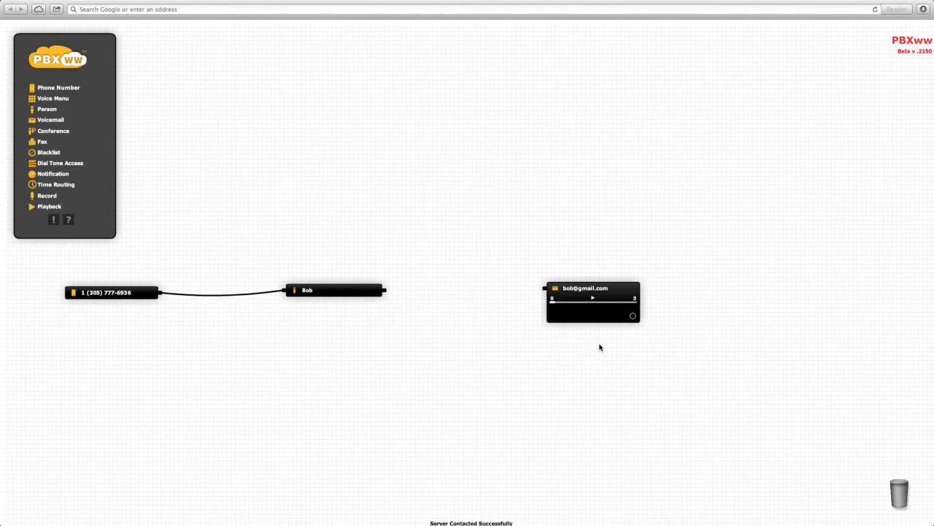
Step: Play back the voicemail recording, connect the person's output to the voicemail, and collapse the voicemail component
click(595, 301)
drag(391, 293, 541, 291)
click(591, 286)
click(632, 292)
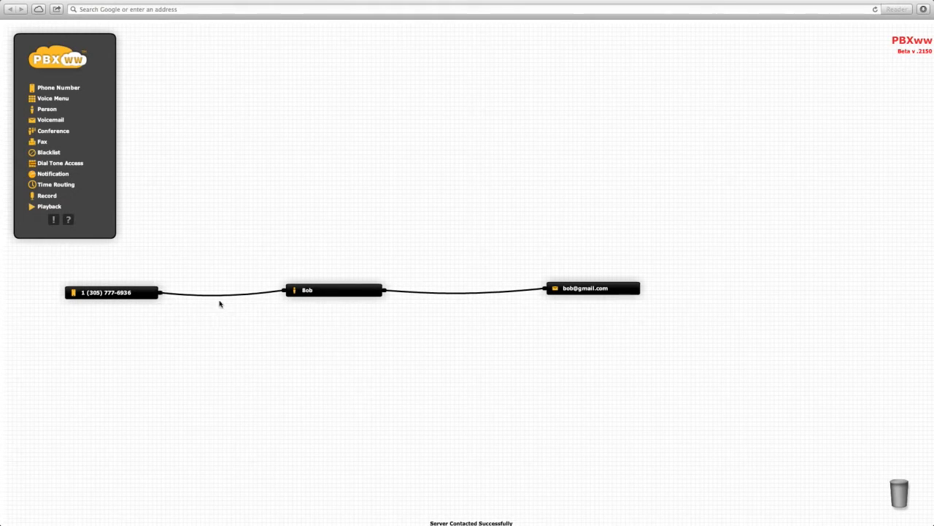
Step: Expand the person and voicemail components to review the call flow's details, and collapse both again
click(311, 295)
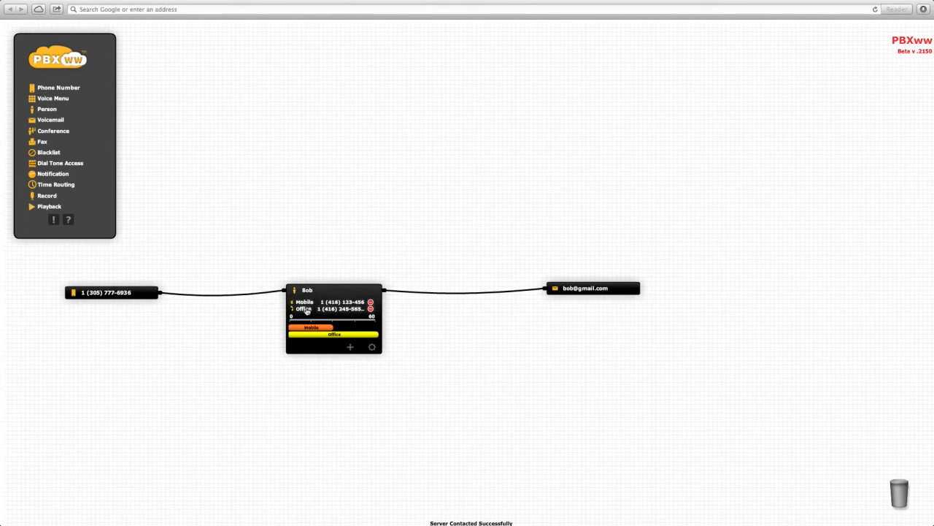
mouse_move(517, 294)
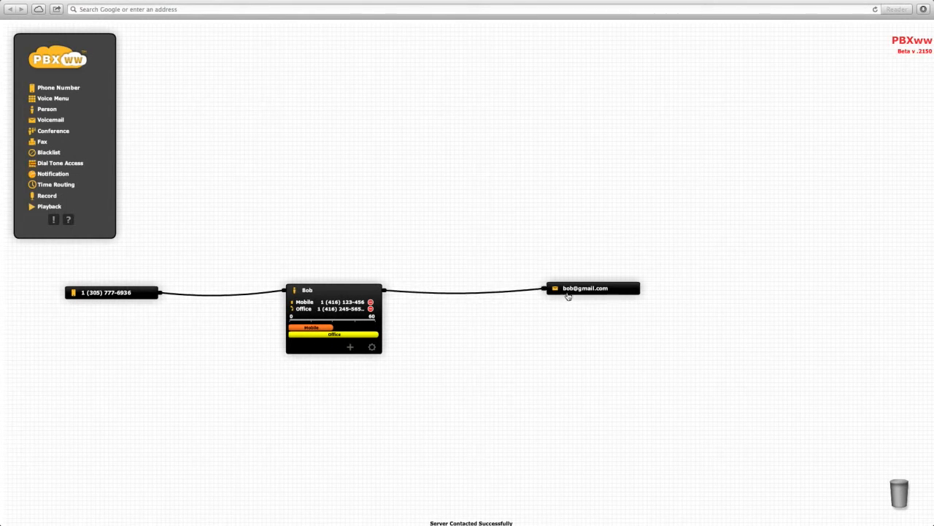
click(599, 292)
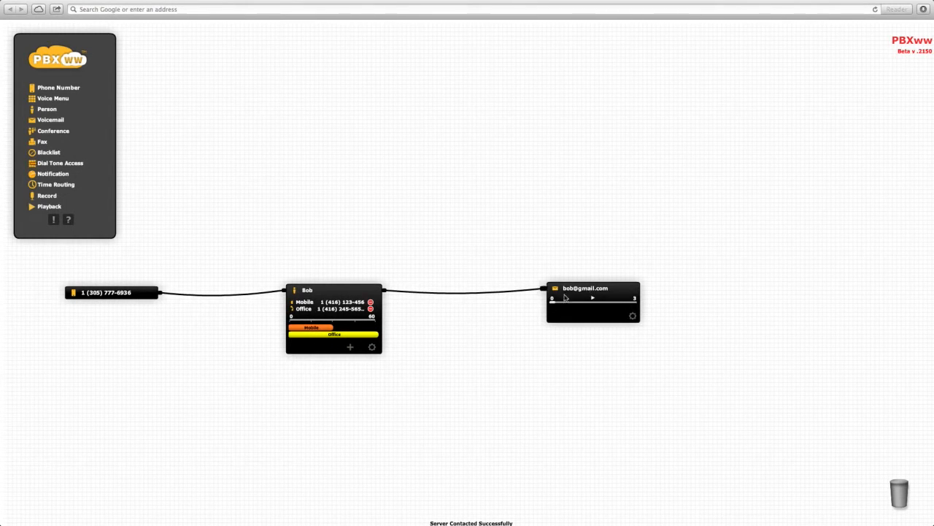
click(348, 291)
click(608, 289)
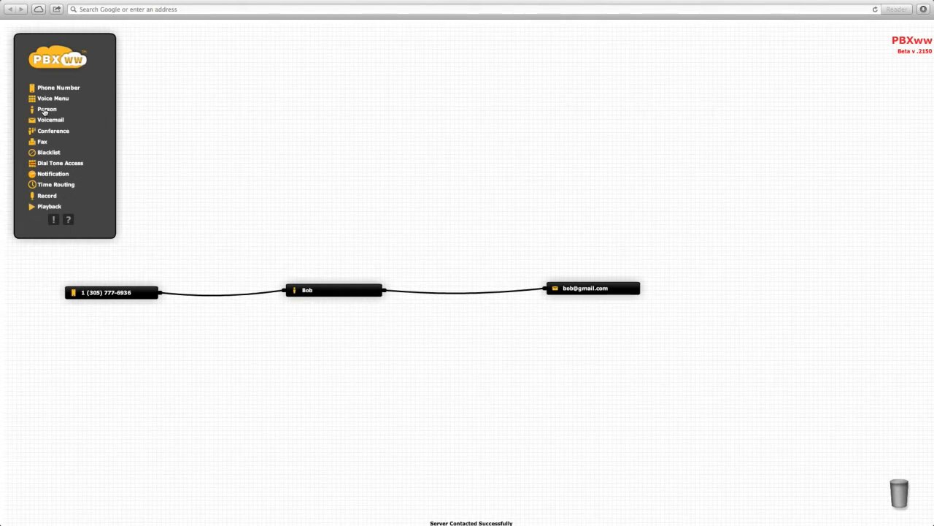
Step: Add a second Person component above the link between the first person and the voicemail, and enter the person's name
drag(45, 111, 501, 265)
drag(499, 266, 495, 265)
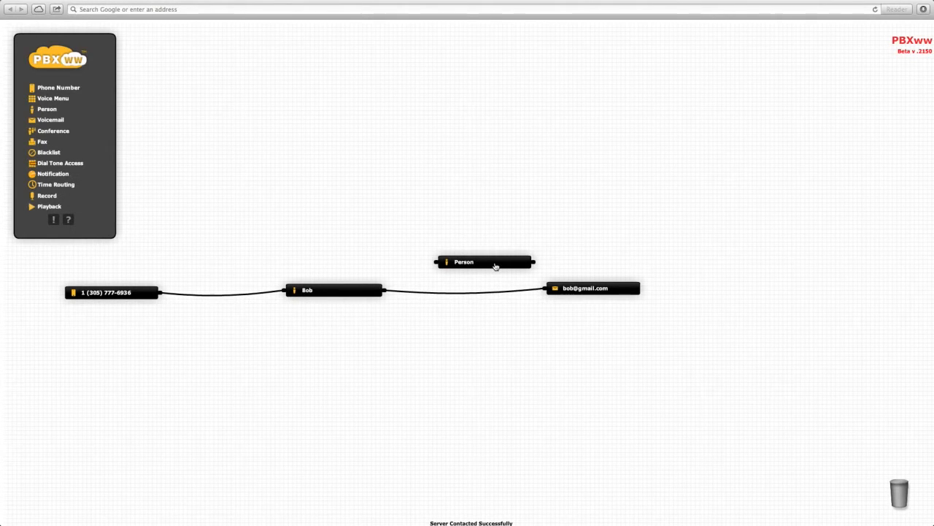
click(526, 290)
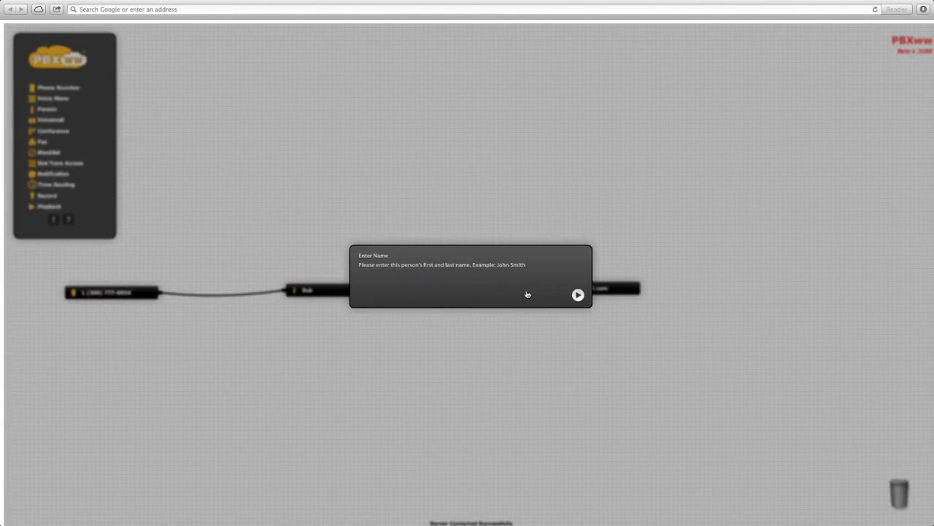
text(Pete)
key(Return)
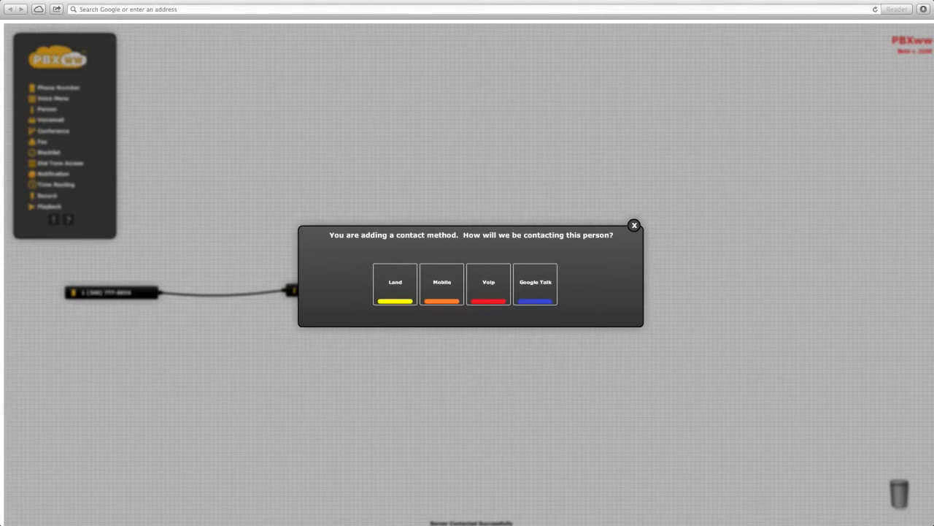
Step: Add a mobile contact method for the second person, enter the phone number, and name the method Mobile
click(449, 287)
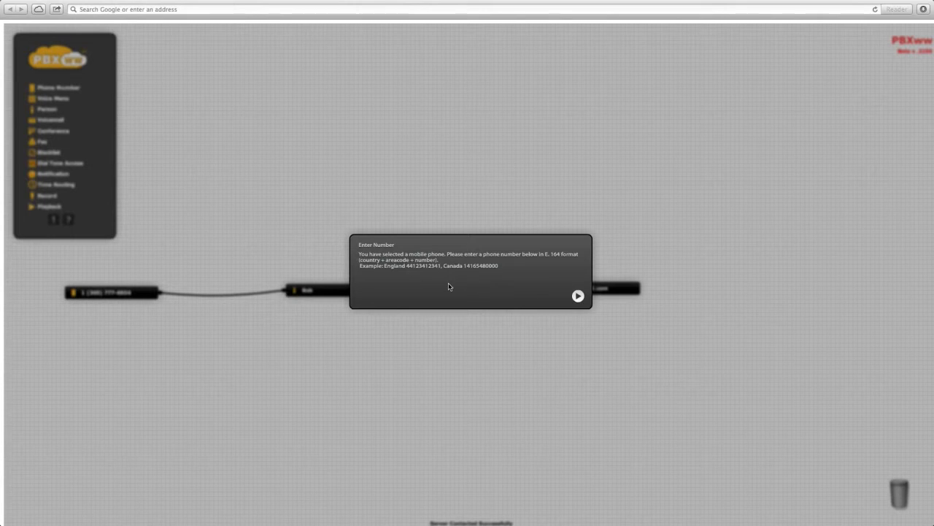
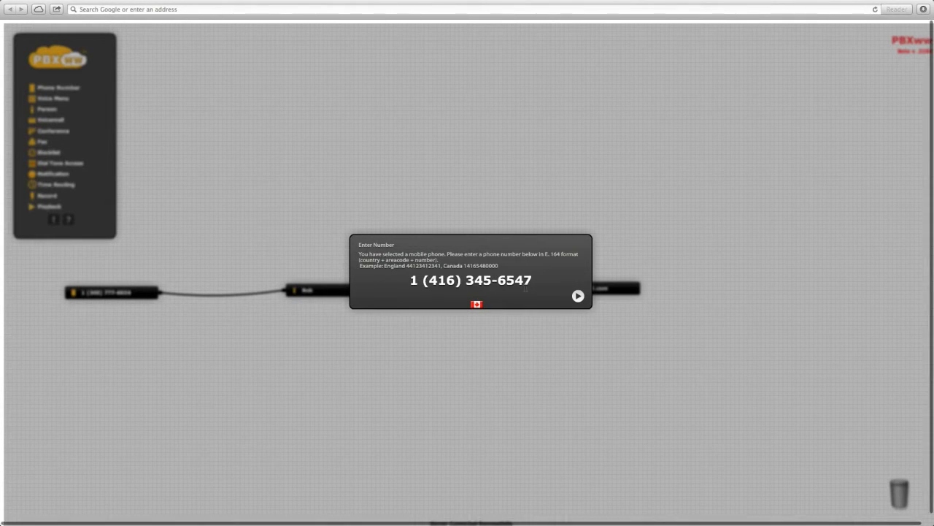
click(578, 296)
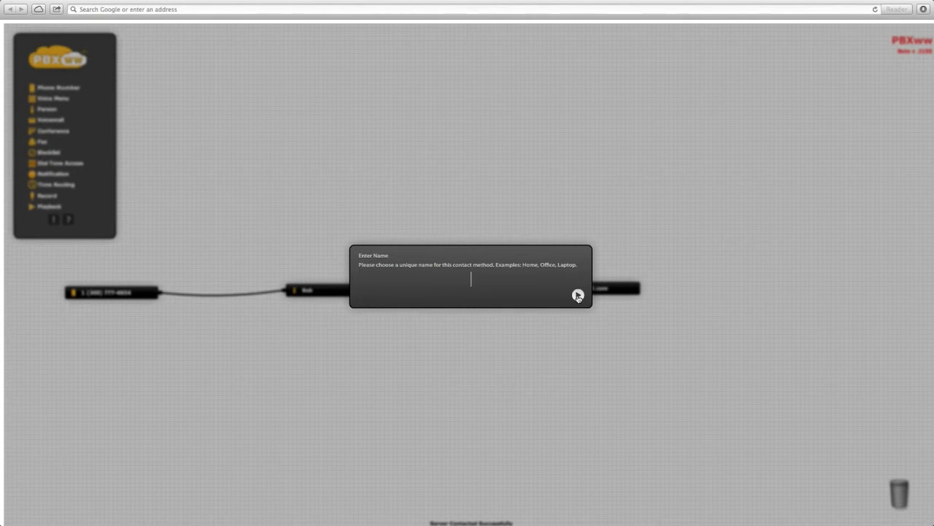
text(Mobile)
key(Return)
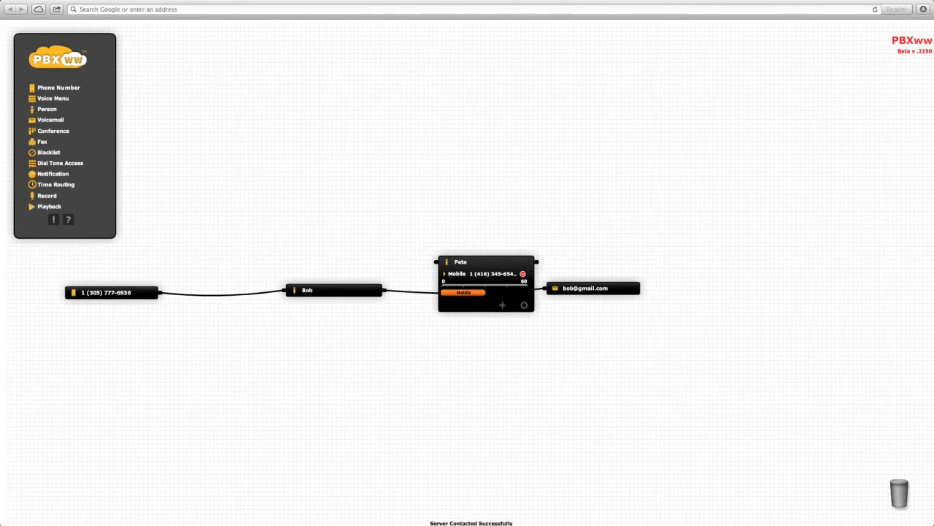
Step: Link the second person between the first person and the voicemail, and line up the components in one row
drag(494, 266, 493, 349)
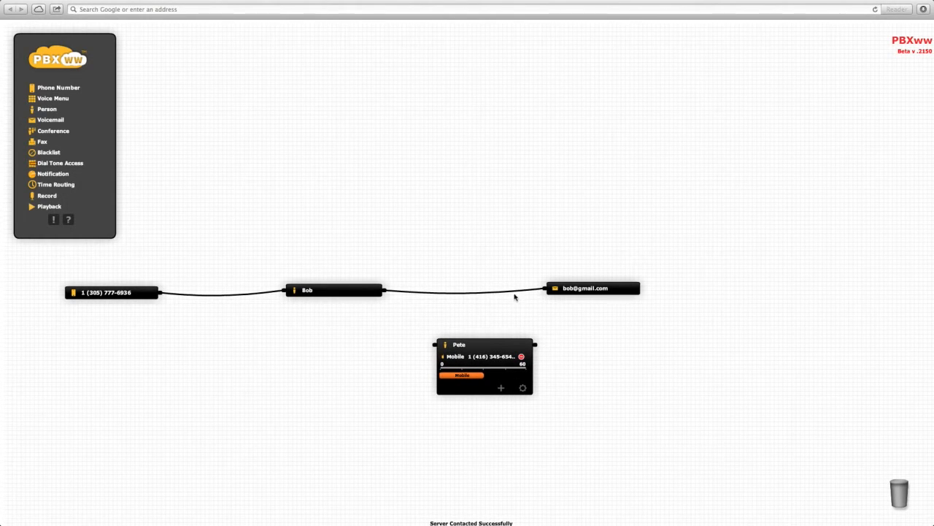
drag(515, 292, 435, 343)
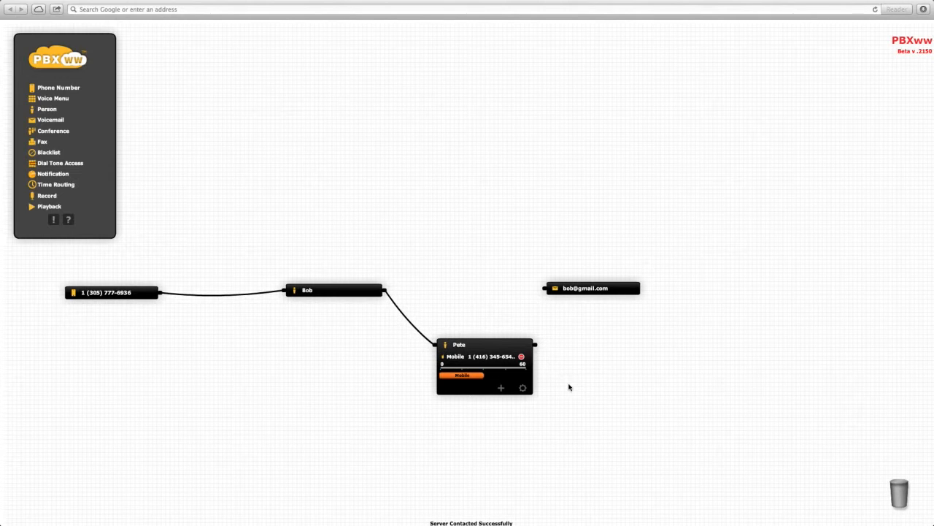
drag(537, 345, 544, 290)
click(609, 290)
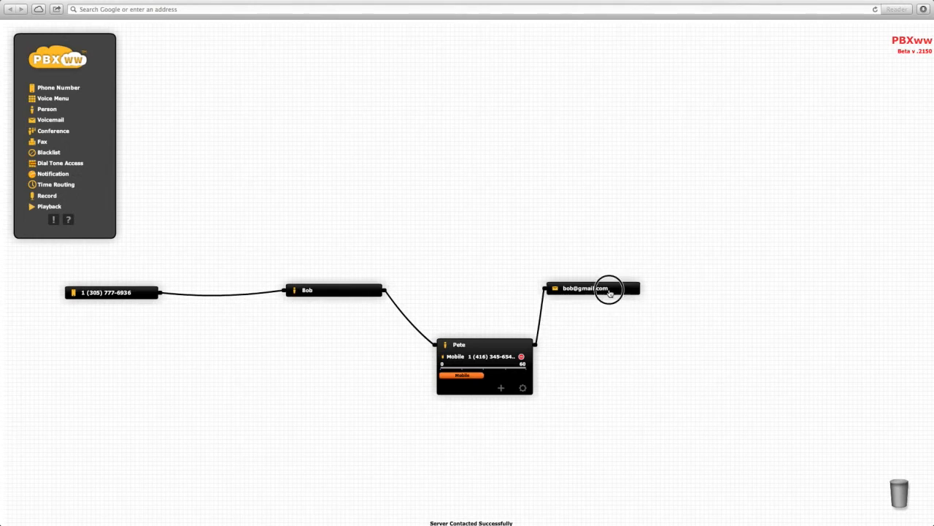
drag(610, 289, 665, 288)
drag(494, 345, 509, 291)
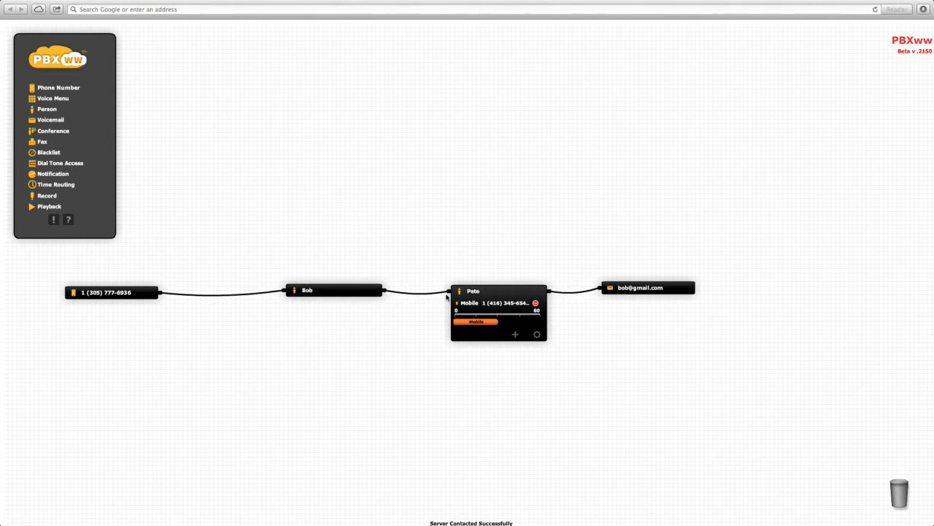
Step: Expand the first person to review the contact methods, and collapse both person components
click(330, 291)
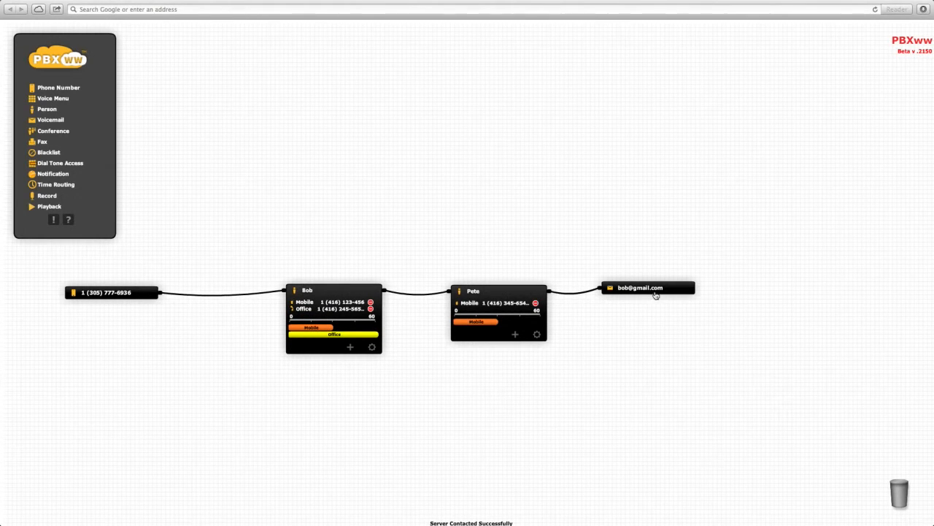
click(483, 291)
click(326, 291)
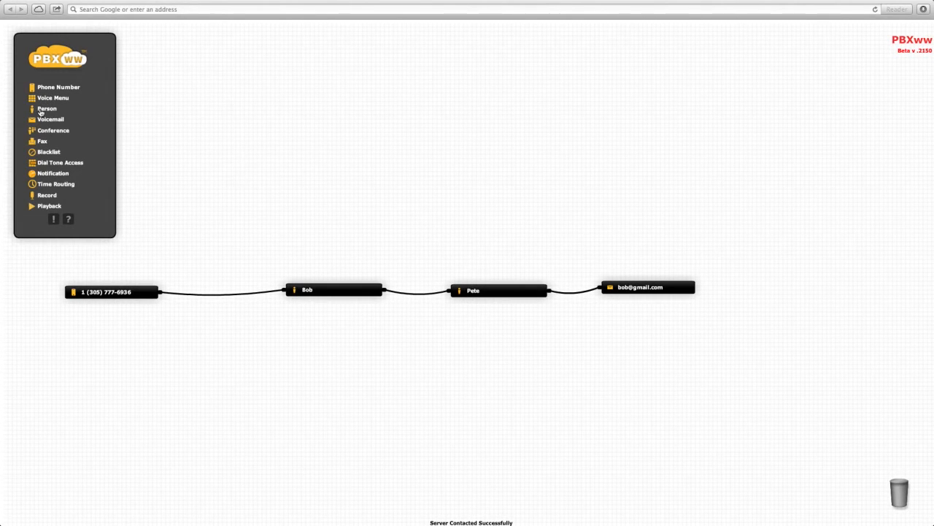
Step: Add a Voice Menu component below the existing flow and name its recording with both people's first names followed by "co"
drag(42, 99, 237, 374)
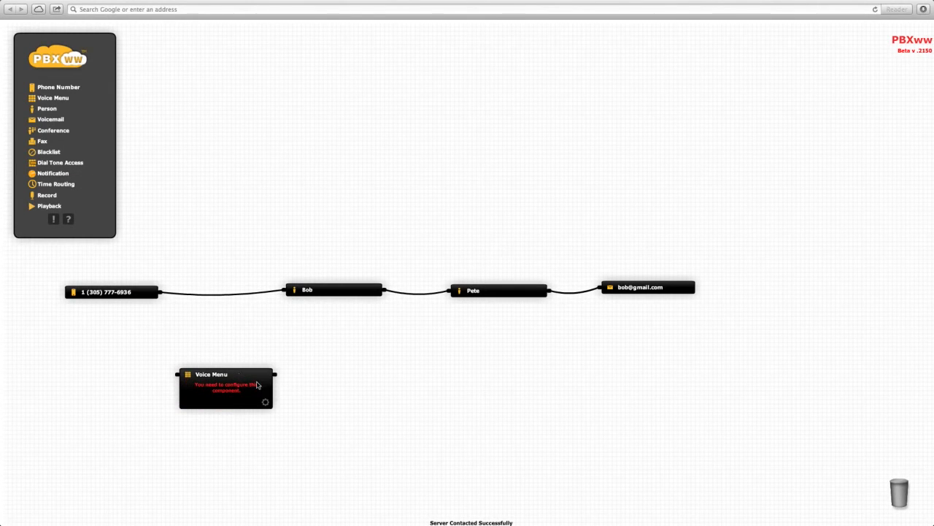
click(265, 403)
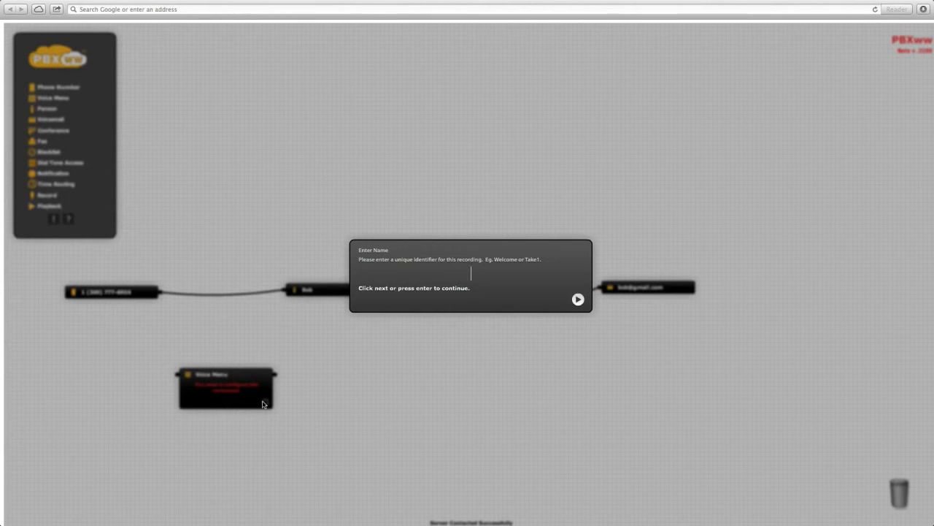
text(Bob and Pete)
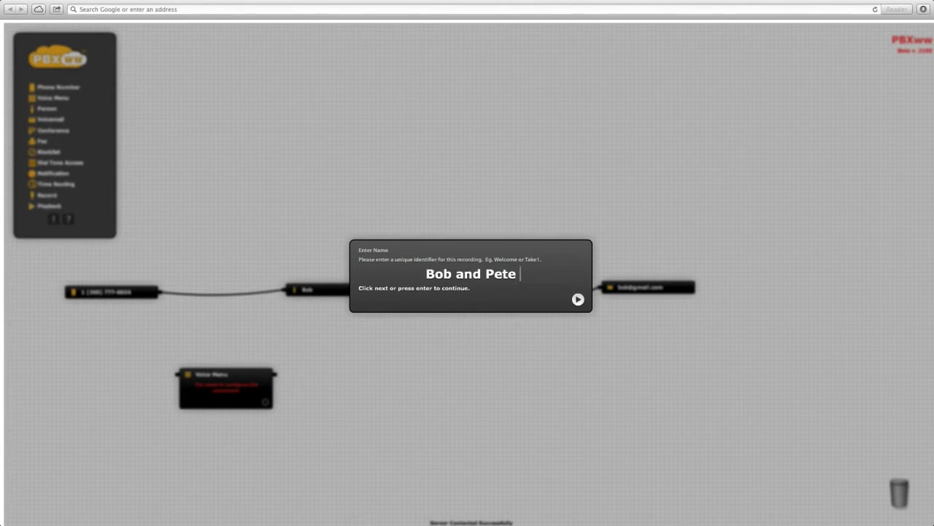
text( co)
key(Return)
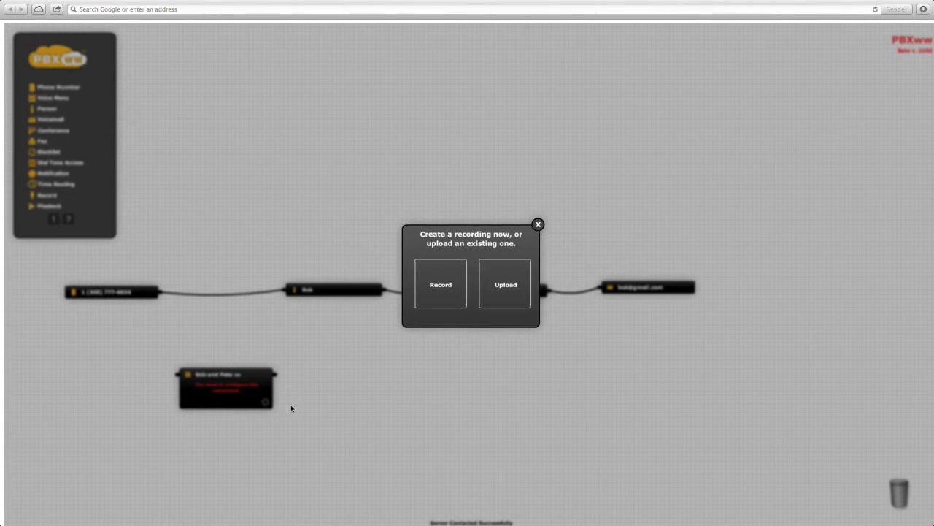
Step: Record the voice menu's greeting message and play it back
click(442, 283)
click(471, 289)
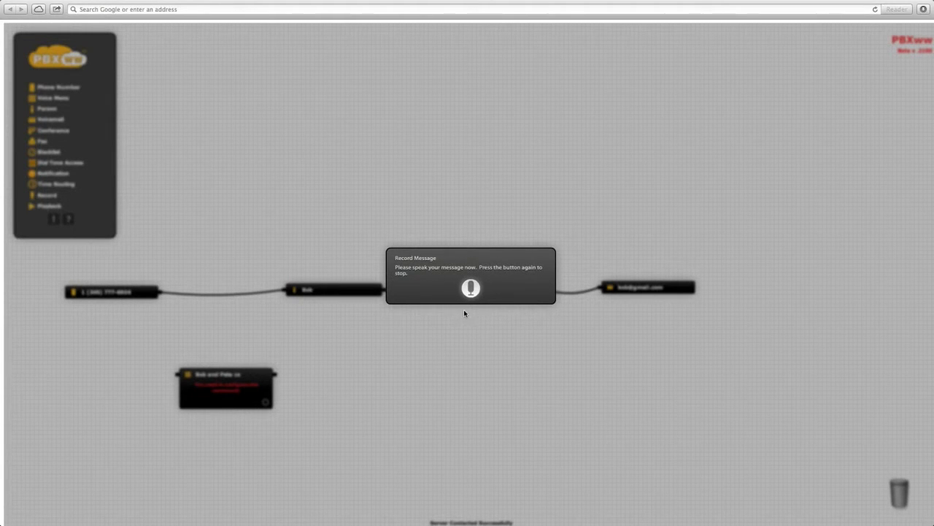
click(471, 289)
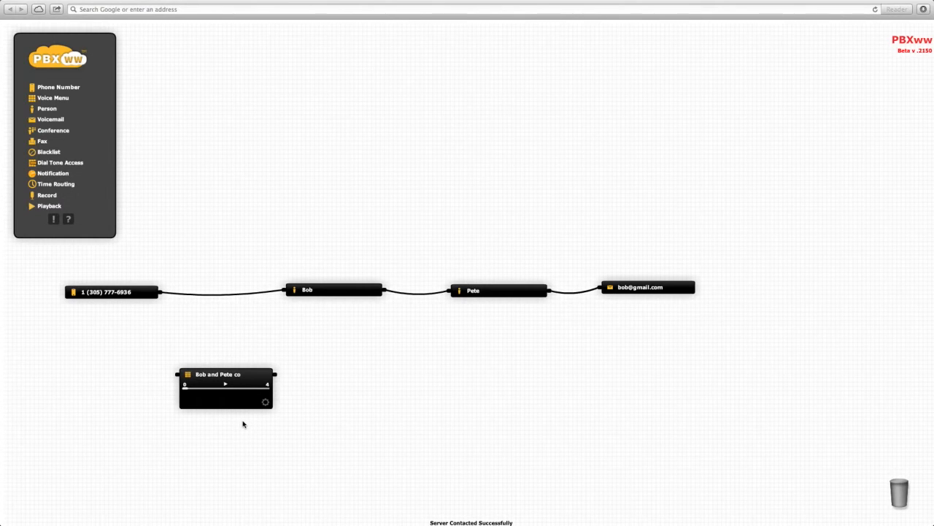
click(226, 386)
Step: Add another Phone Number component beside the voice menu and assign it the available US number
drag(64, 88, 100, 377)
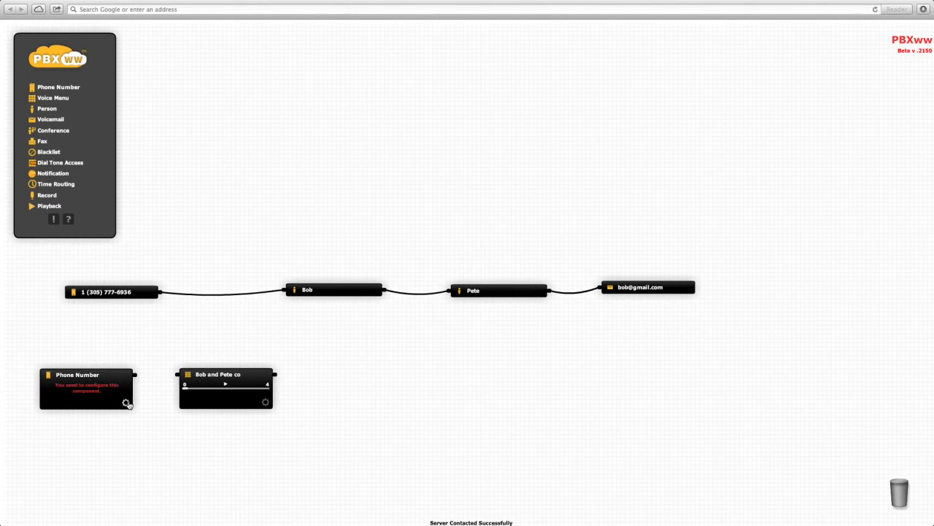
click(126, 402)
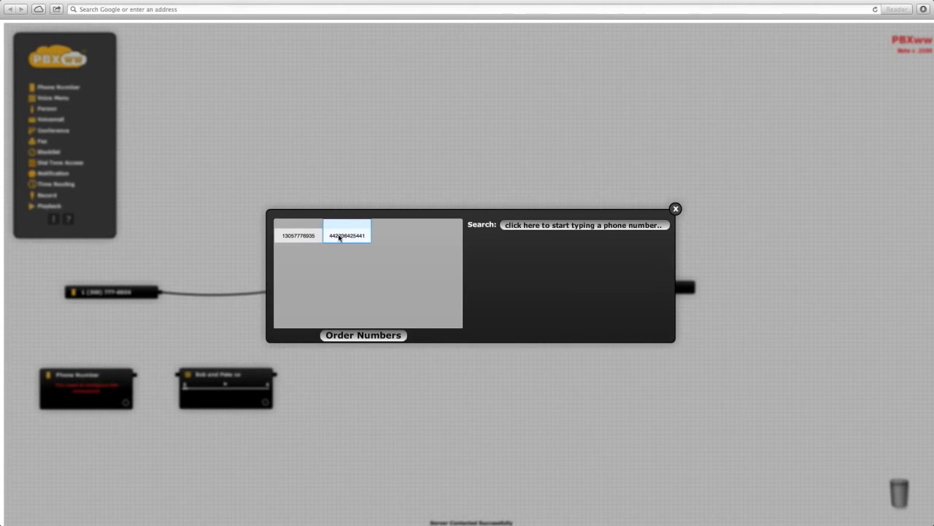
click(307, 235)
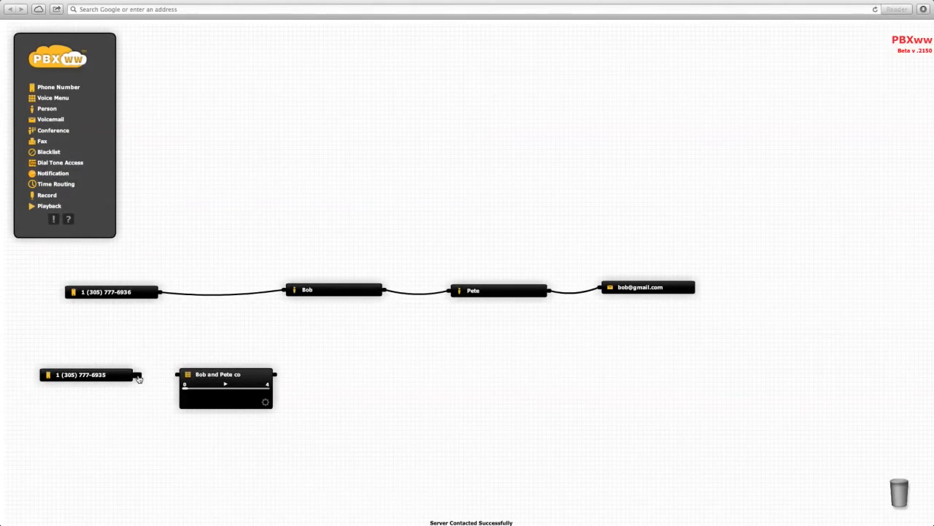
Step: Link the new phone number through the voice menu to both people, and set the second person's menu option to 300
drag(138, 378, 283, 292)
drag(277, 376, 448, 291)
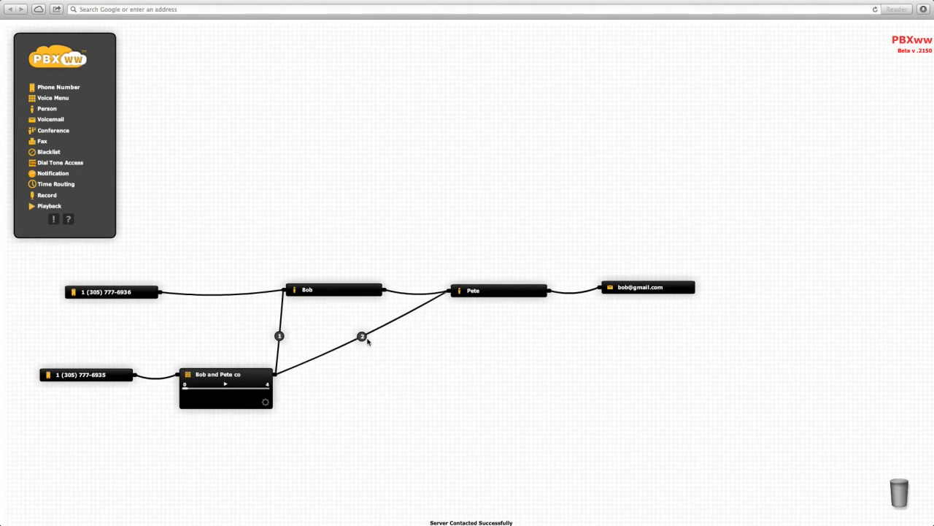
mouse_move(363, 342)
text(0)
key(BackSpace)
text(00)
Step: Reroute the original phone number into the voice menu, and separate the two people into parallel branches that each lead to the voicemail
drag(250, 293, 238, 342)
drag(413, 293, 457, 242)
drag(498, 317, 488, 401)
drag(523, 235, 599, 286)
drag(244, 341, 330, 339)
Step: Add a third Phone Number component, assign it the available UK number, and connect it directly to the first person
drag(58, 87, 94, 331)
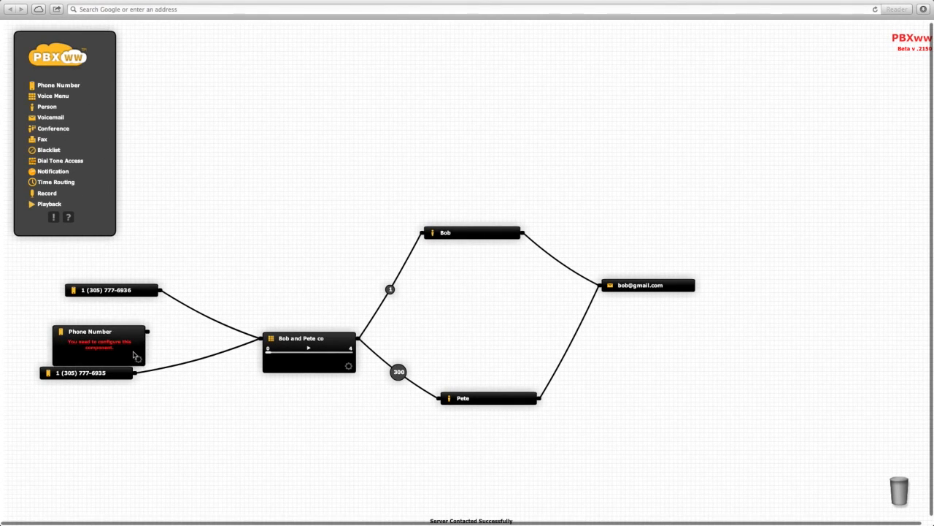
click(138, 358)
click(298, 237)
drag(148, 331, 429, 237)
Step: Delete the original US phone number component from the flow, and move the UK number above the remaining US number
drag(93, 330, 149, 242)
drag(105, 289, 882, 494)
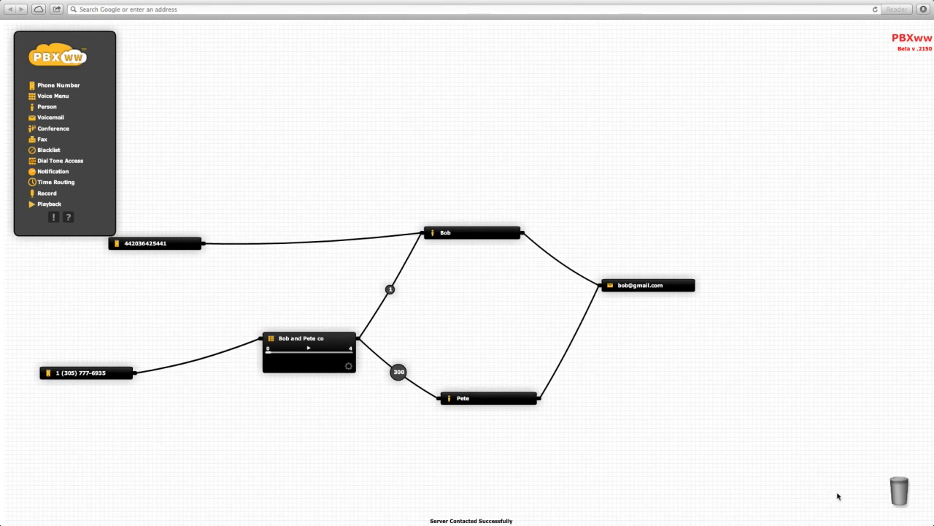
click(169, 246)
drag(170, 246, 107, 284)
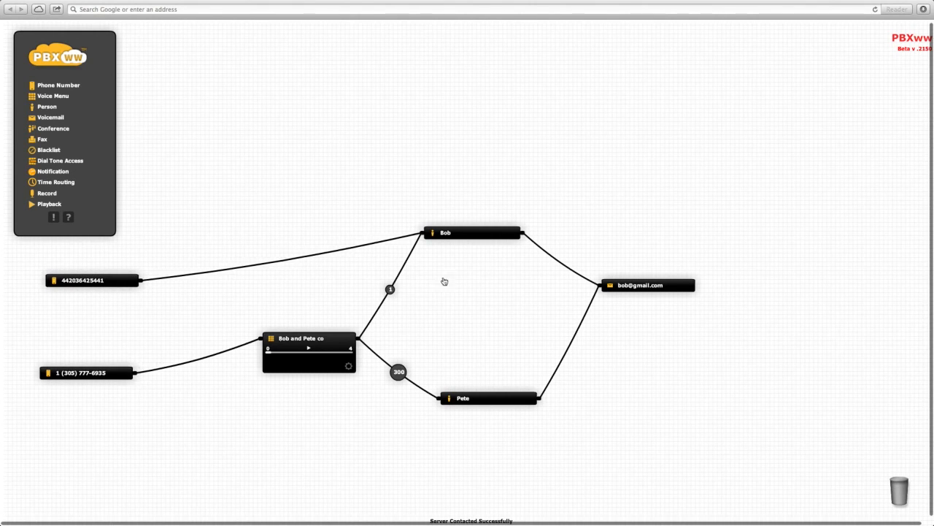
Step: Reroute the UK number from the first person into the voice menu, and reposition the first person and the menu to tidy the layout
drag(468, 239, 505, 280)
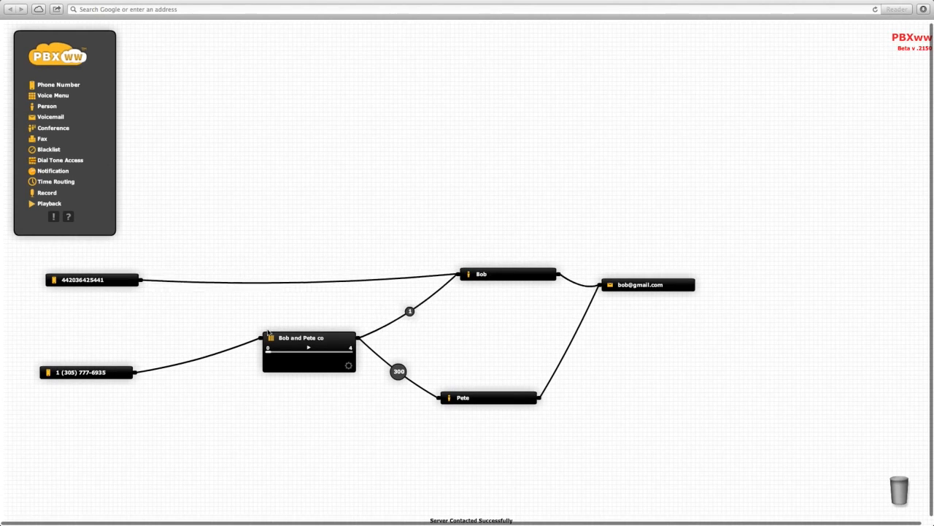
mouse_move(353, 283)
drag(355, 282, 257, 339)
drag(314, 337, 314, 322)
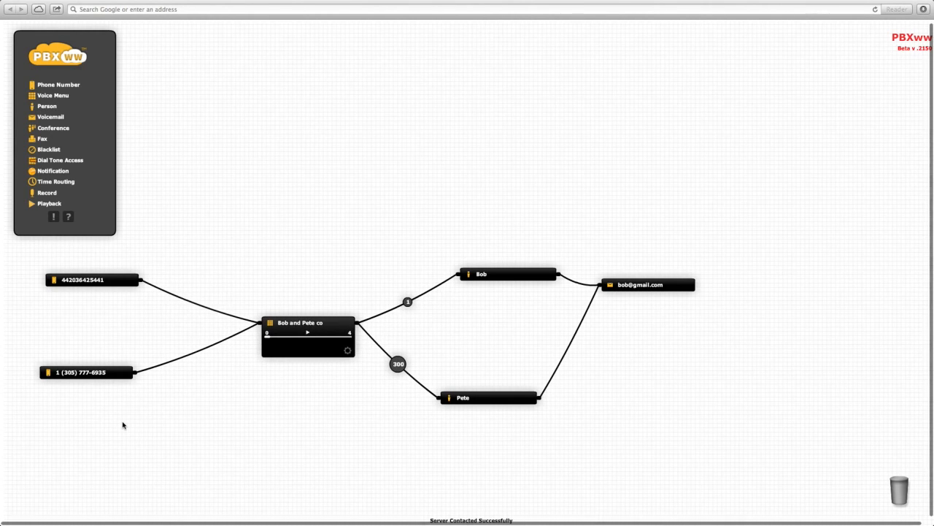